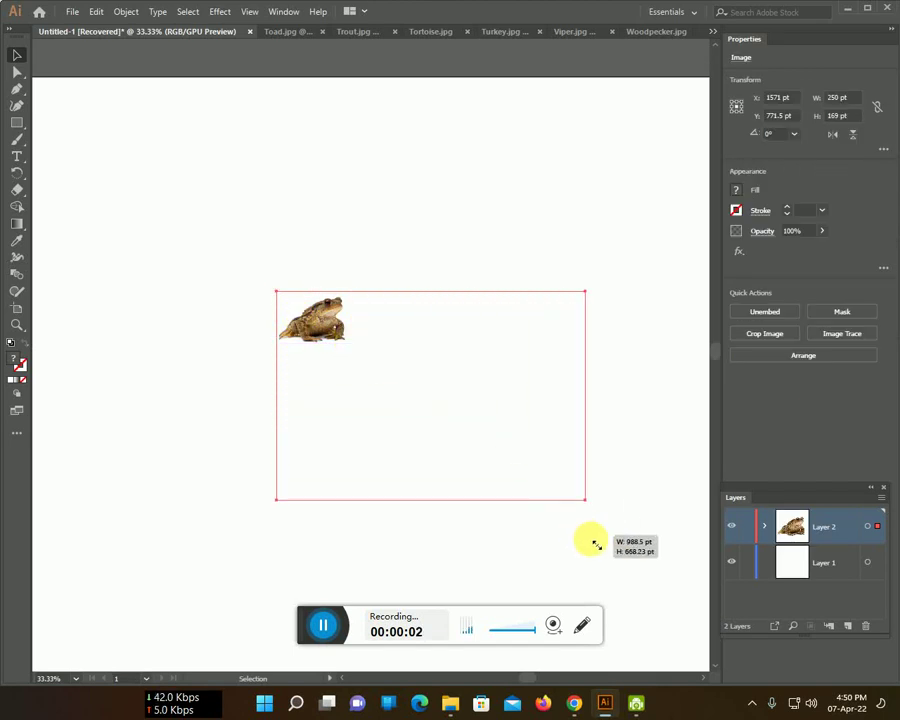
Scale the toad photo up proportionally to fill most of the artboard and centre it.
{"action": "left_click_drag", "start_coordinate": [357, 346], "coordinate": [626, 570]}
{"action": "left_click_drag", "start_coordinate": [502, 443], "coordinate": [380, 370]}
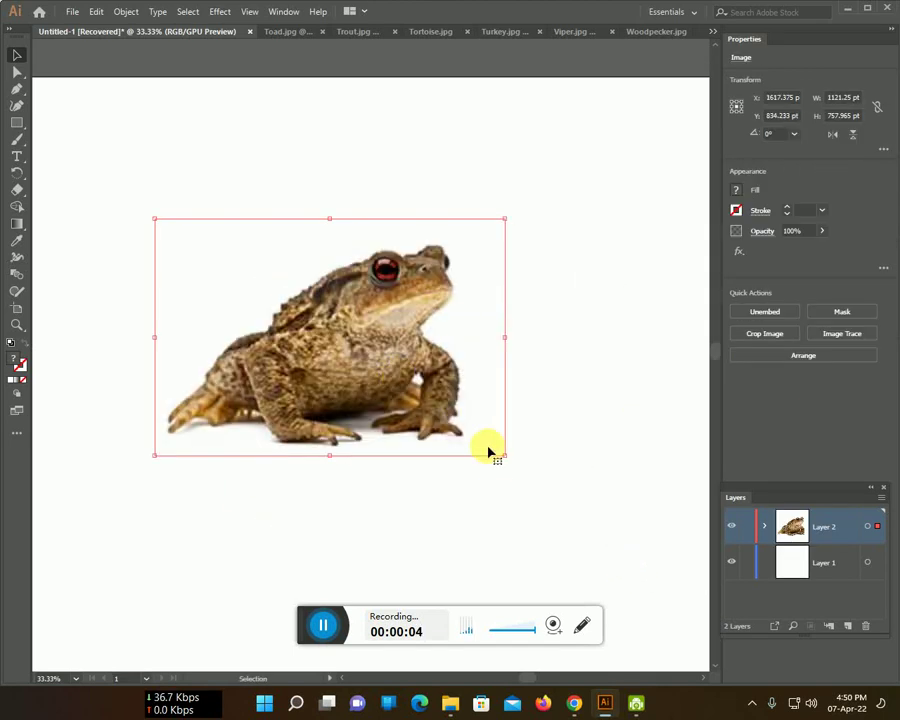
{"action": "left_click", "coordinate": [503, 460]}
{"action": "left_click", "coordinate": [502, 455]}
{"action": "left_click_drag", "start_coordinate": [505, 456], "coordinate": [649, 588]}
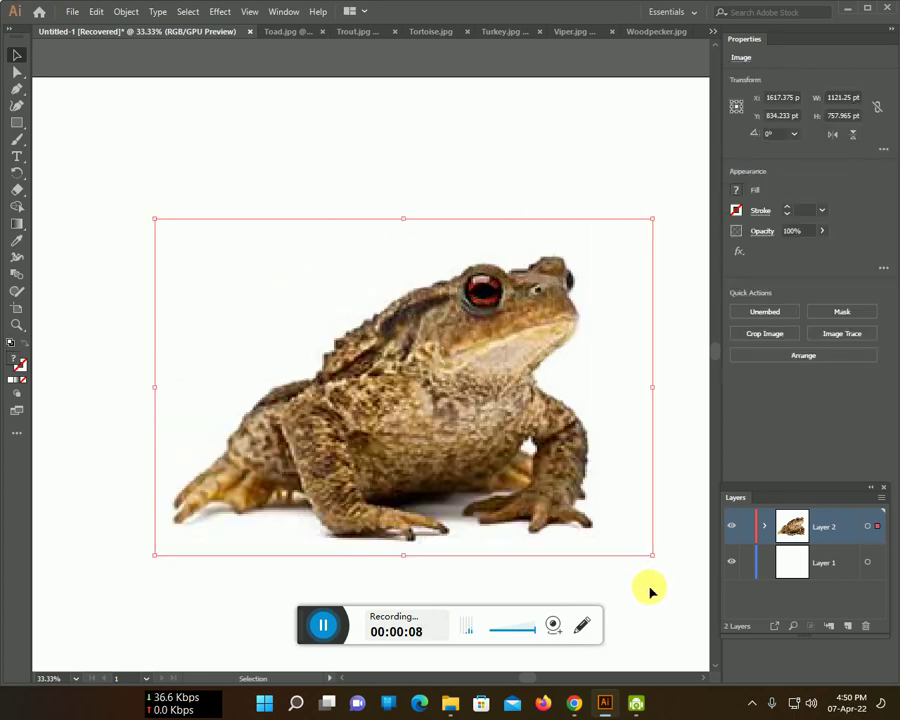
{"action": "scroll", "coordinate": [510, 482], "scroll_direction": "down", "scroll_amount": 1, "text": "alt"}
{"action": "left_click_drag", "start_coordinate": [480, 453], "coordinate": [417, 425]}
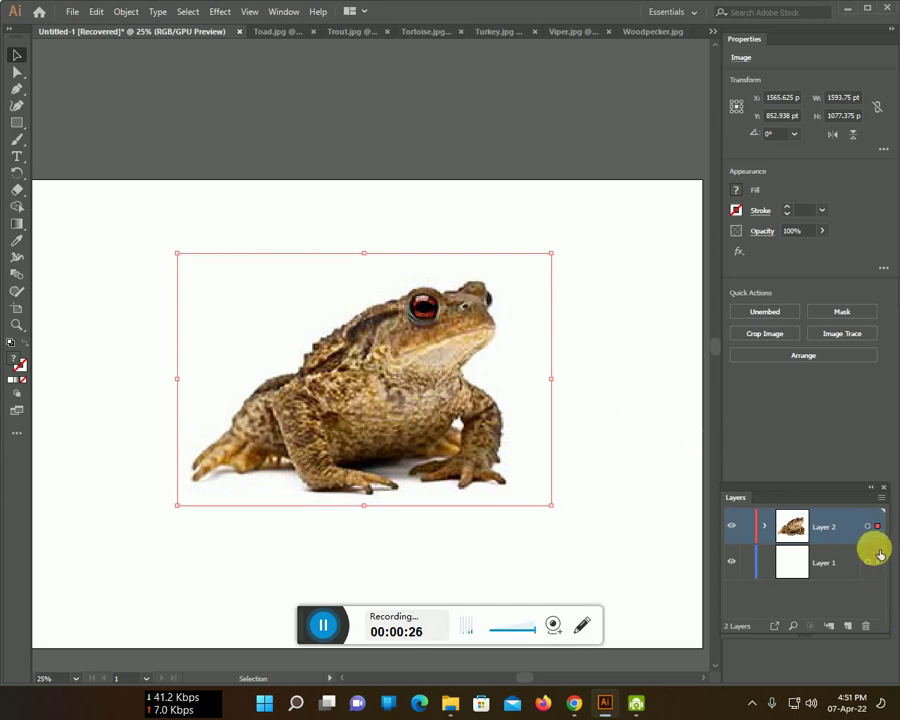
Move the toad photo onto Layer 1 and fade it to 54% opacity.
{"action": "left_click_drag", "start_coordinate": [877, 525], "coordinate": [863, 567]}
{"action": "left_click", "coordinate": [822, 231]}
{"action": "left_click", "coordinate": [797, 250]}
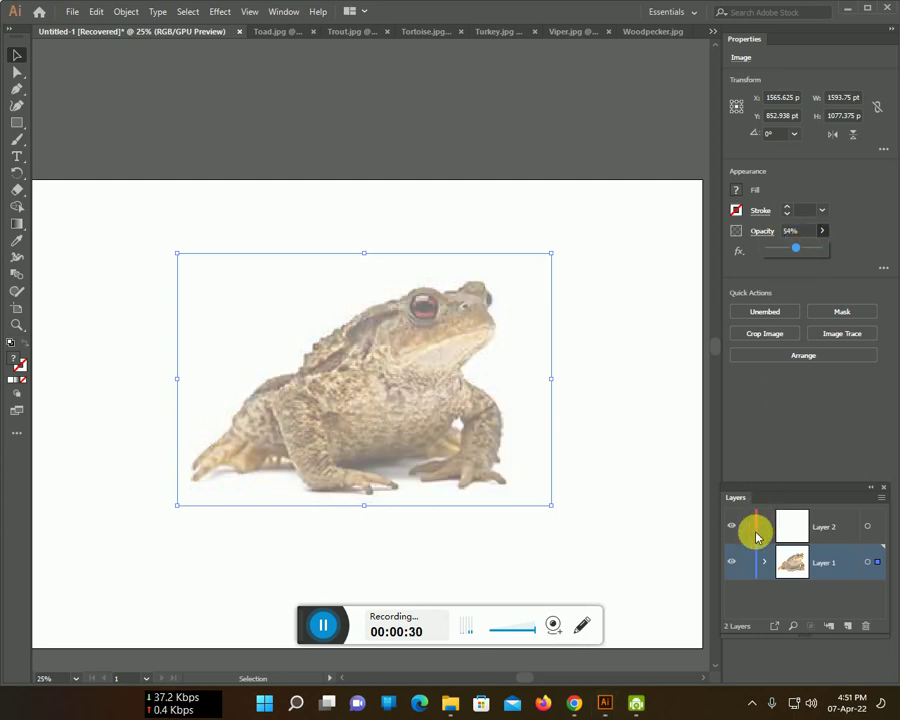
Make Layer 2 the drawing layer with the Paintbrush and a black stroke.
{"action": "left_click", "coordinate": [766, 526]}
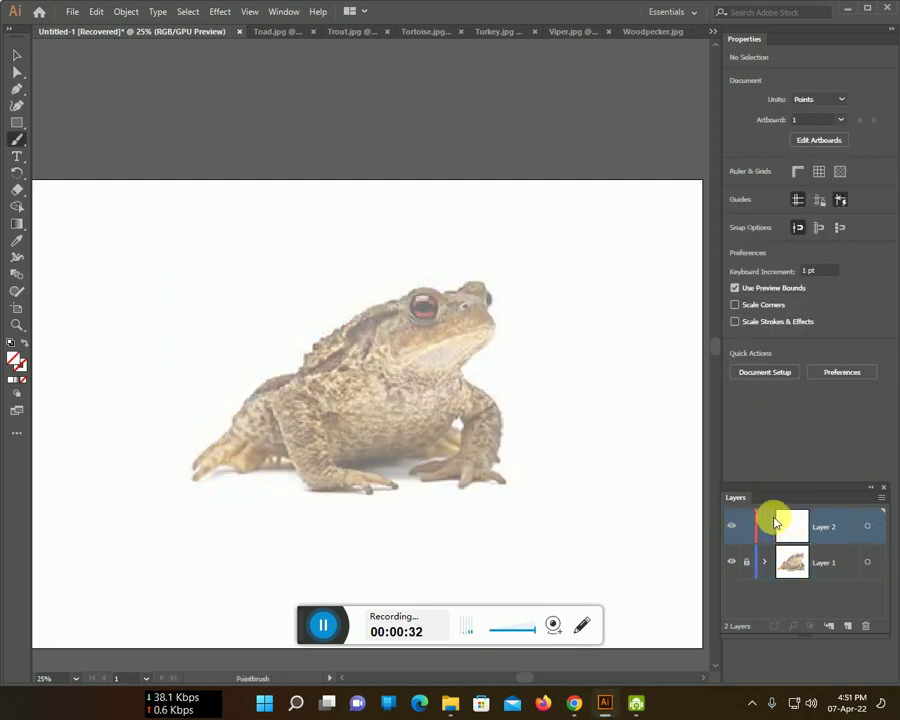
{"action": "key", "text": "b"}
{"action": "left_click", "coordinate": [822, 231]}
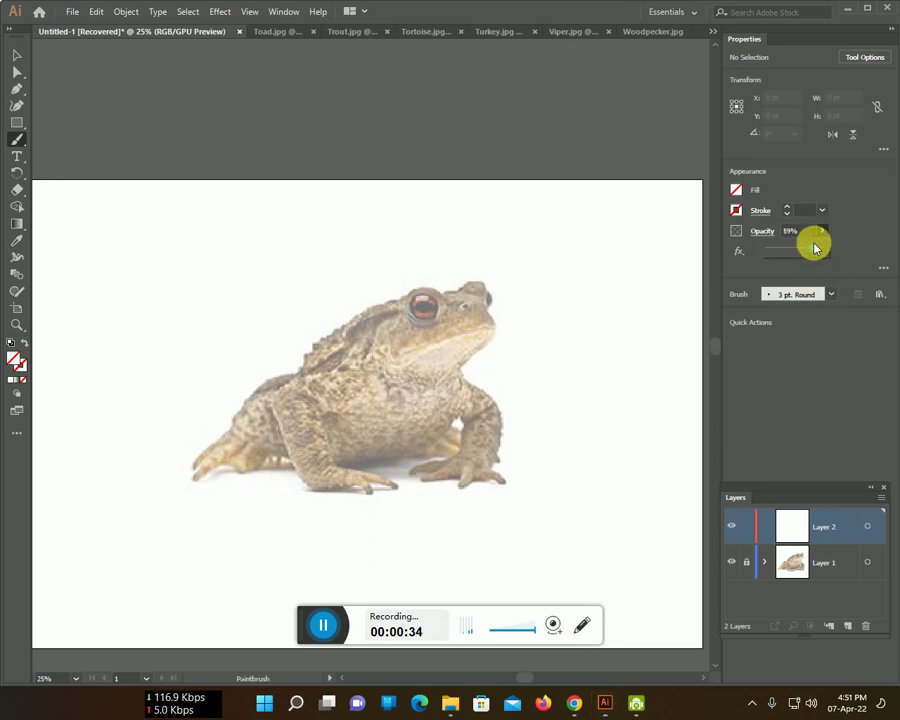
{"action": "left_click", "coordinate": [737, 210]}
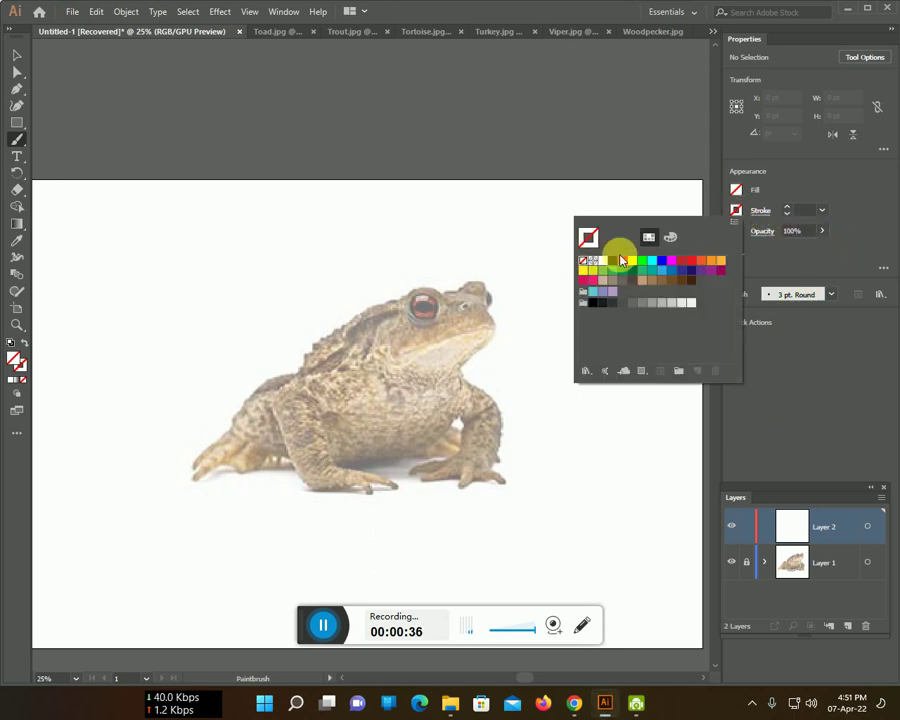
{"action": "left_click", "coordinate": [606, 260]}
{"action": "key", "text": "Escape"}
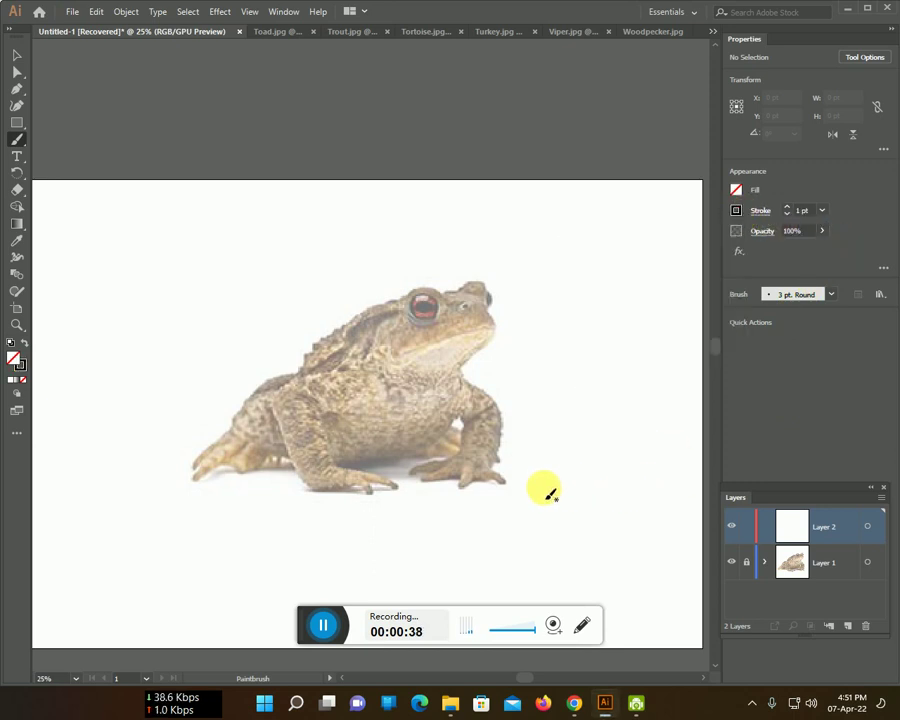
{"action": "scroll", "coordinate": [444, 412], "scroll_direction": "up", "scroll_amount": 2}
Zoom in and trace the top of the hind thigh and the back down from the eye.
{"action": "left_click_drag", "start_coordinate": [408, 446], "coordinate": [708, 410]}
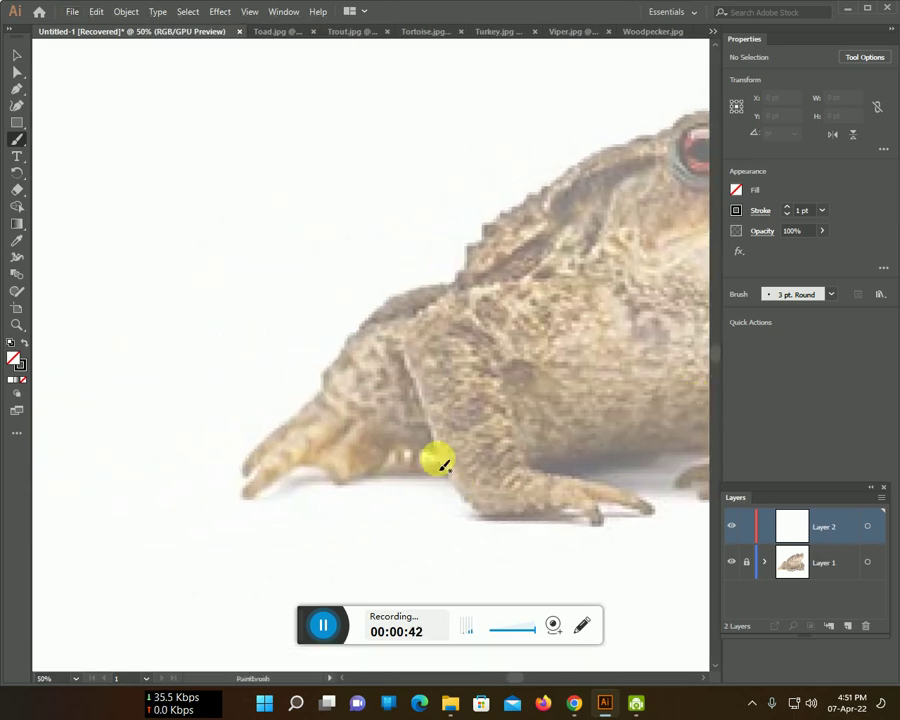
{"action": "mouse_move", "coordinate": [543, 280]}
{"action": "left_mouse_down"}
{"action": "mouse_move", "coordinate": [408, 328]}
{"action": "mouse_move", "coordinate": [465, 506]}
{"action": "mouse_move", "coordinate": [490, 518]}
{"action": "mouse_move", "coordinate": [568, 506]}
{"action": "mouse_move", "coordinate": [607, 534]}
{"action": "mouse_move", "coordinate": [639, 512]}
{"action": "mouse_move", "coordinate": [653, 516]}
{"action": "mouse_move", "coordinate": [645, 502]}
{"action": "mouse_move", "coordinate": [599, 484]}
{"action": "mouse_move", "coordinate": [535, 475]}
{"action": "mouse_move", "coordinate": [492, 400]}
{"action": "mouse_move", "coordinate": [494, 376]}
{"action": "mouse_move", "coordinate": [532, 355]}
{"action": "mouse_move", "coordinate": [582, 350]}
{"action": "left_mouse_up"}
{"action": "scroll", "coordinate": [584, 330], "scroll_direction": "up", "scroll_amount": 2}
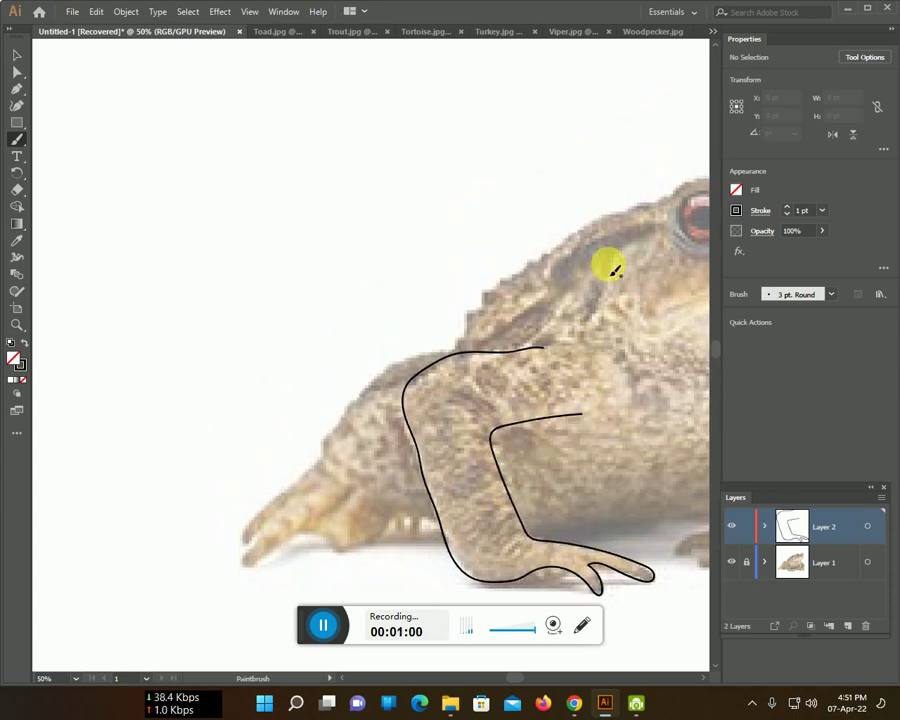
{"action": "mouse_move", "coordinate": [645, 213]}
{"action": "left_mouse_down"}
{"action": "mouse_move", "coordinate": [506, 287]}
{"action": "mouse_move", "coordinate": [455, 349]}
{"action": "mouse_move", "coordinate": [384, 368]}
{"action": "mouse_move", "coordinate": [330, 440]}
{"action": "left_mouse_up"}
{"action": "scroll", "coordinate": [387, 405], "scroll_direction": "down", "scroll_amount": 2}
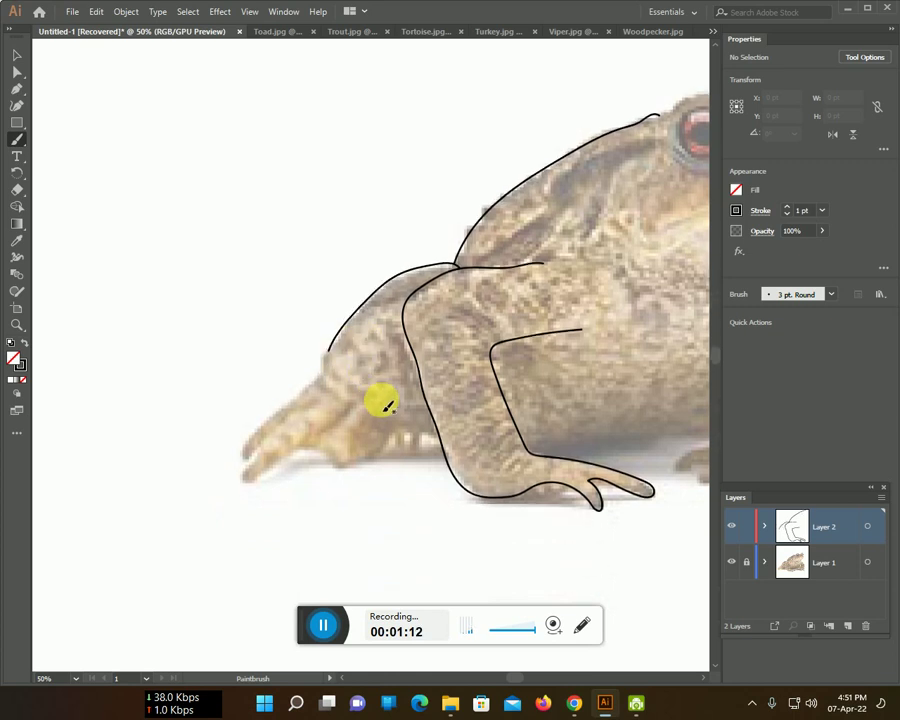
{"action": "scroll", "coordinate": [387, 405], "scroll_direction": "down", "scroll_amount": 2}
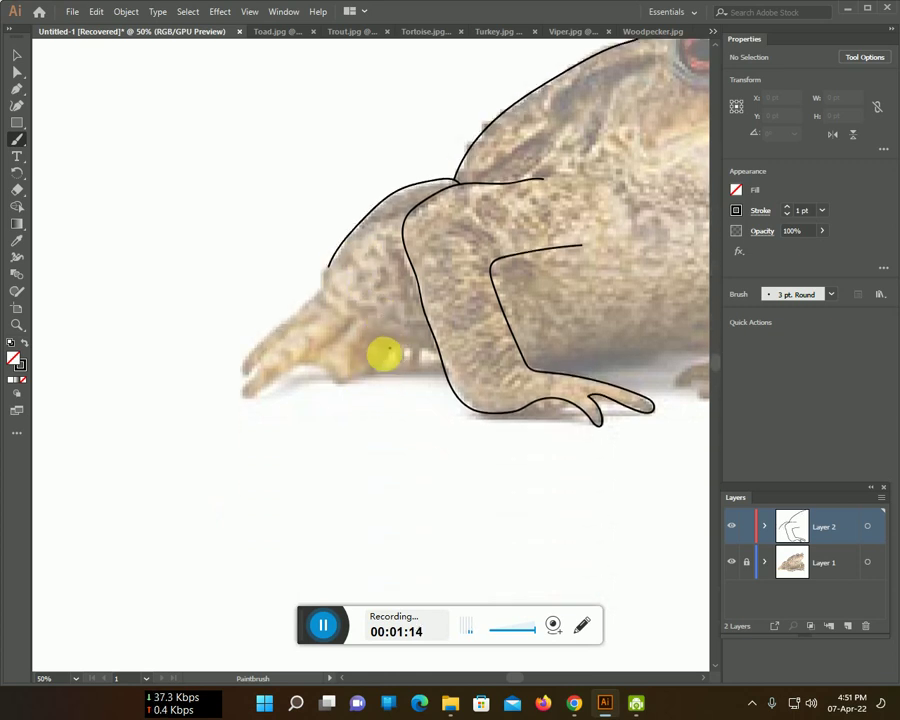
Outline the underside of the rear foot and toes, joining it to the leg line.
{"action": "left_click_drag", "start_coordinate": [387, 350], "coordinate": [361, 387]}
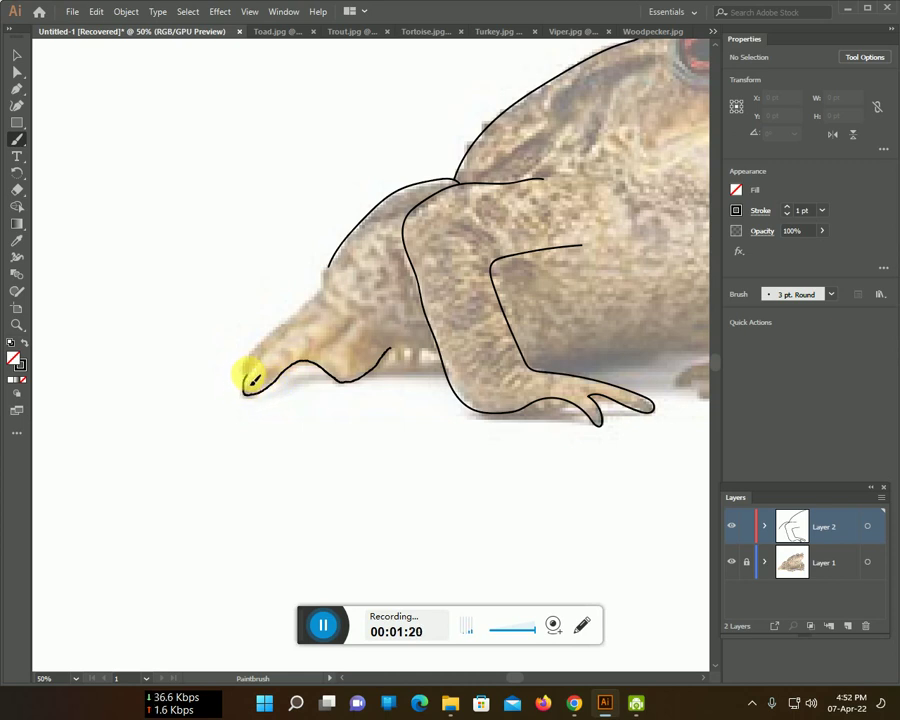
{"action": "mouse_move", "coordinate": [260, 370]}
{"action": "left_mouse_down"}
{"action": "mouse_move", "coordinate": [247, 352]}
{"action": "mouse_move", "coordinate": [287, 316]}
{"action": "left_mouse_up"}
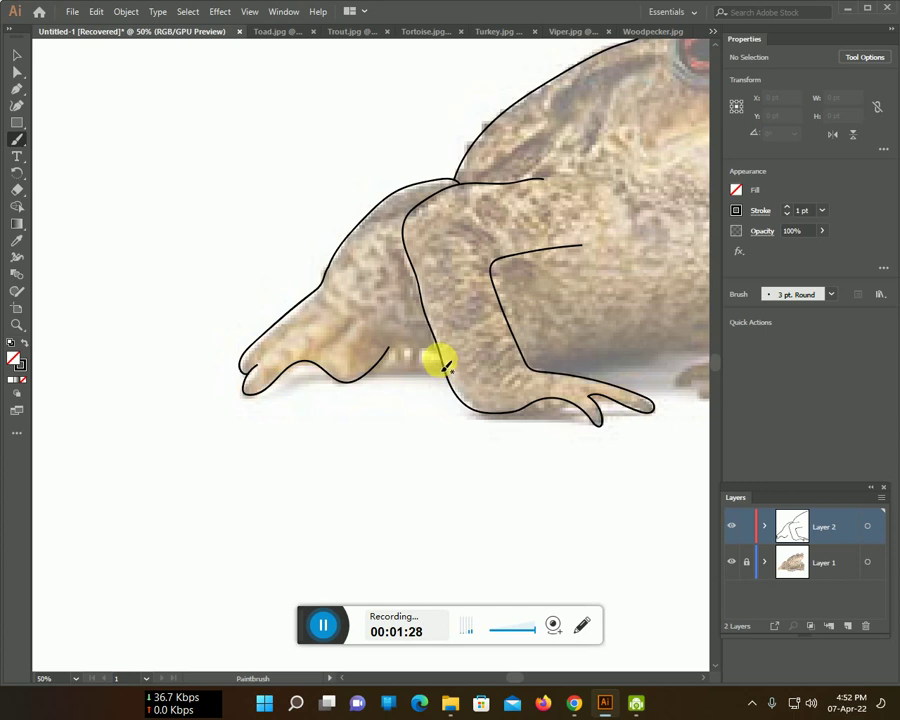
{"action": "left_click_drag", "start_coordinate": [436, 357], "coordinate": [437, 358]}
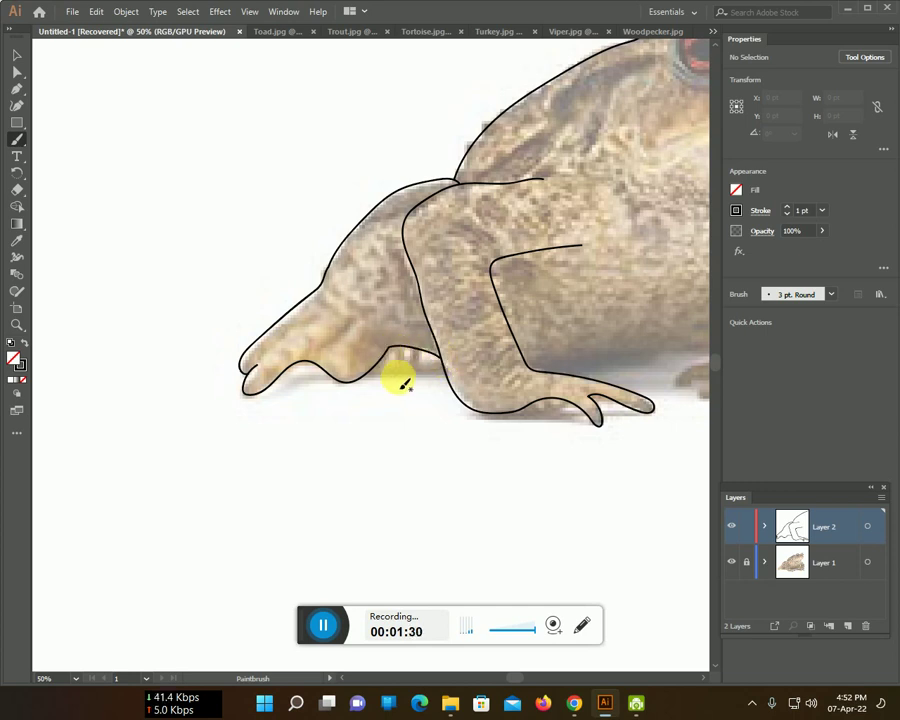
{"action": "scroll", "coordinate": [300, 385], "scroll_direction": "right", "scroll_amount": 5}
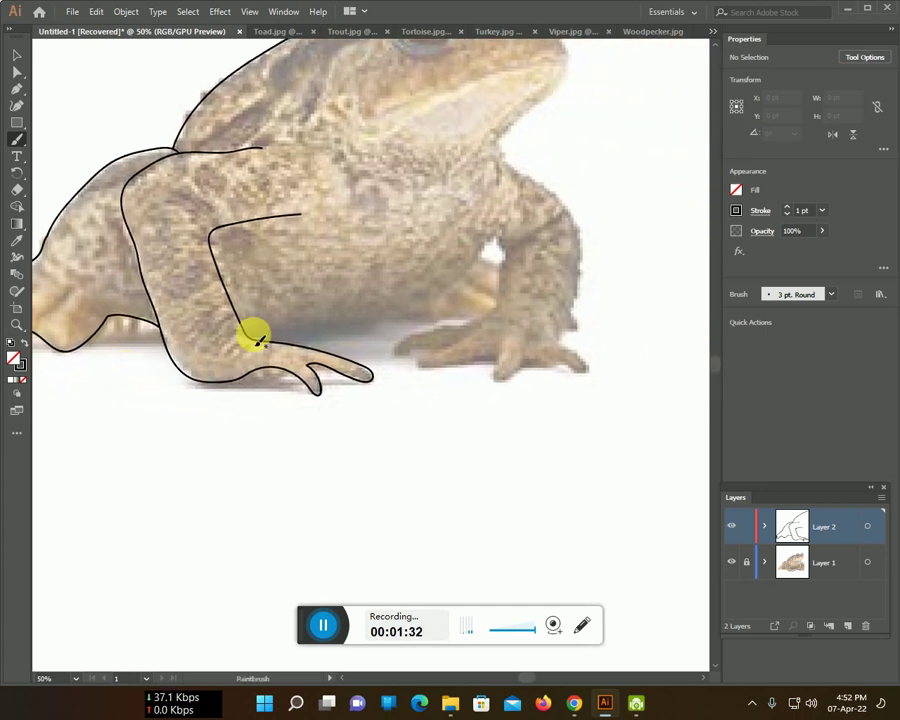
Trace the near foot, the front leg, the far front foot and the leg up to the back.
{"action": "left_click_drag", "start_coordinate": [248, 332], "coordinate": [436, 313]}
{"action": "mouse_move", "coordinate": [482, 250]}
{"action": "left_mouse_down"}
{"action": "mouse_move", "coordinate": [452, 305]}
{"action": "mouse_move", "coordinate": [490, 248]}
{"action": "mouse_move", "coordinate": [495, 315]}
{"action": "mouse_move", "coordinate": [440, 322]}
{"action": "left_mouse_up"}
{"action": "mouse_move", "coordinate": [400, 352]}
{"action": "left_mouse_down"}
{"action": "mouse_move", "coordinate": [456, 336]}
{"action": "mouse_move", "coordinate": [434, 366]}
{"action": "mouse_move", "coordinate": [466, 358]}
{"action": "mouse_move", "coordinate": [508, 379]}
{"action": "mouse_move", "coordinate": [522, 367]}
{"action": "mouse_move", "coordinate": [580, 366]}
{"action": "mouse_move", "coordinate": [562, 336]}
{"action": "mouse_move", "coordinate": [575, 337]}
{"action": "mouse_move", "coordinate": [583, 245]}
{"action": "mouse_move", "coordinate": [567, 210]}
{"action": "mouse_move", "coordinate": [506, 153]}
{"action": "mouse_move", "coordinate": [550, 90]}
{"action": "left_mouse_up"}
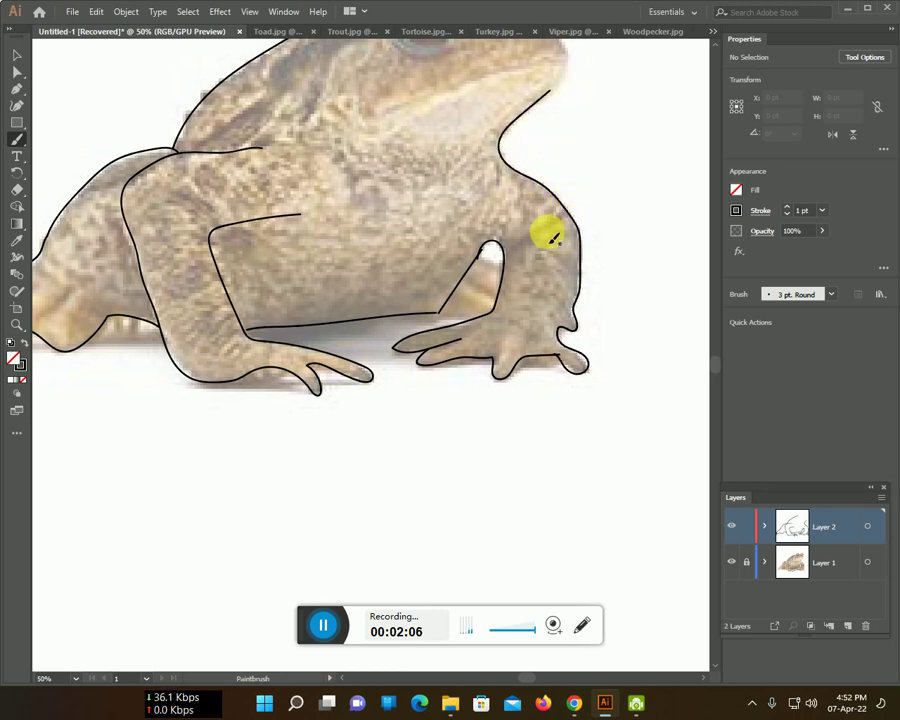
{"action": "left_click_drag", "start_coordinate": [505, 255], "coordinate": [560, 215]}
{"action": "scroll", "coordinate": [572, 265], "scroll_direction": "up", "scroll_amount": 2}
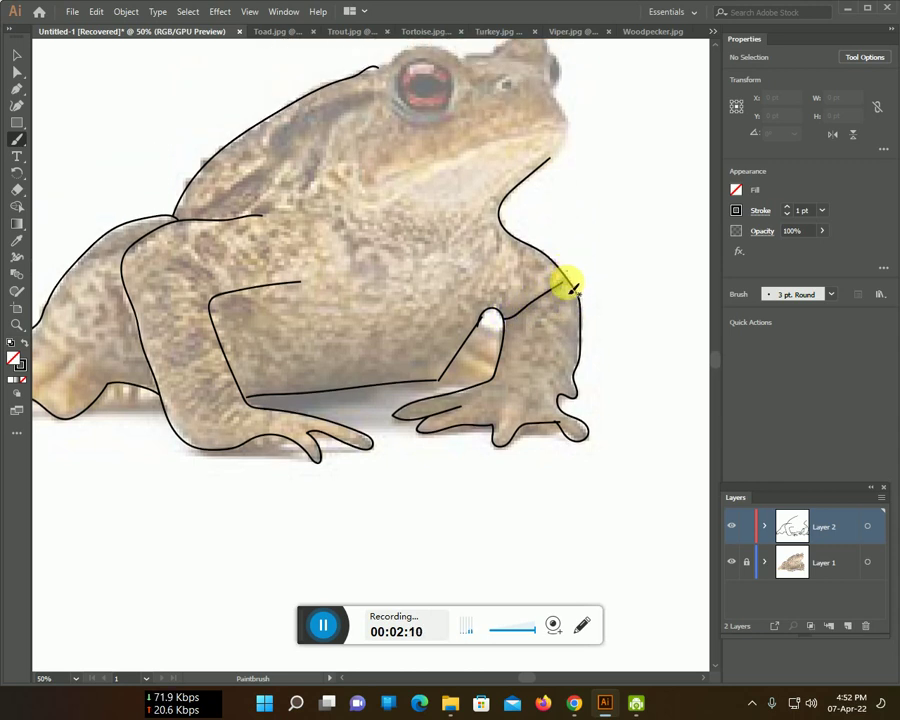
Trace the toad's snout, jaw line, head outline, eye rim and pupil.
{"action": "scroll", "coordinate": [560, 280], "scroll_direction": "up", "scroll_amount": 2}
{"action": "scroll", "coordinate": [550, 270], "scroll_direction": "up", "scroll_amount": 1}
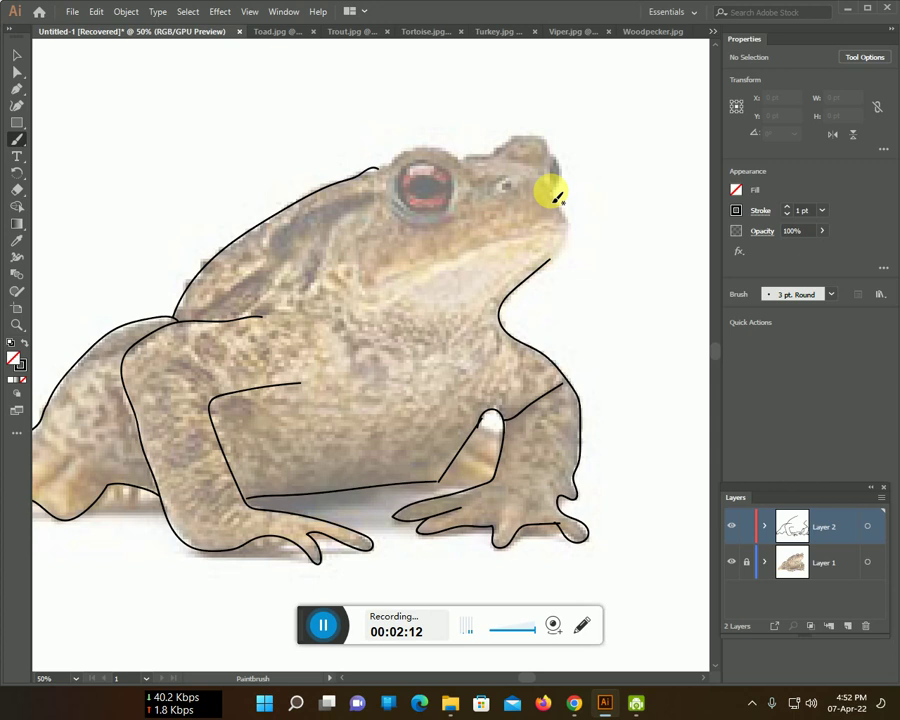
{"action": "left_click_drag", "start_coordinate": [553, 198], "coordinate": [565, 218]}
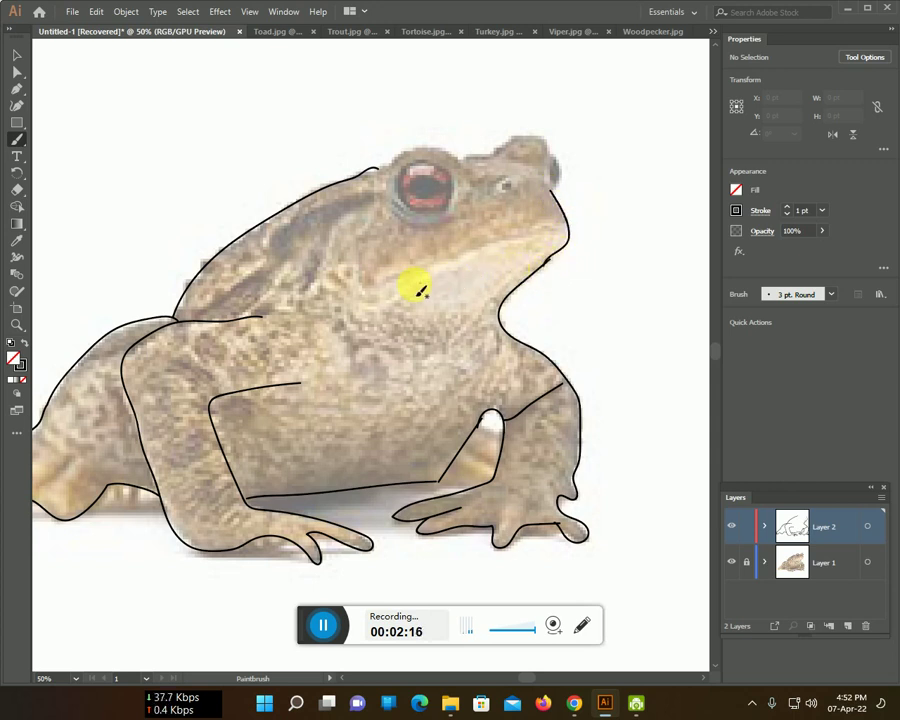
{"action": "mouse_move", "coordinate": [409, 281]}
{"action": "left_mouse_down"}
{"action": "mouse_move", "coordinate": [431, 257]}
{"action": "mouse_move", "coordinate": [519, 243]}
{"action": "left_mouse_up"}
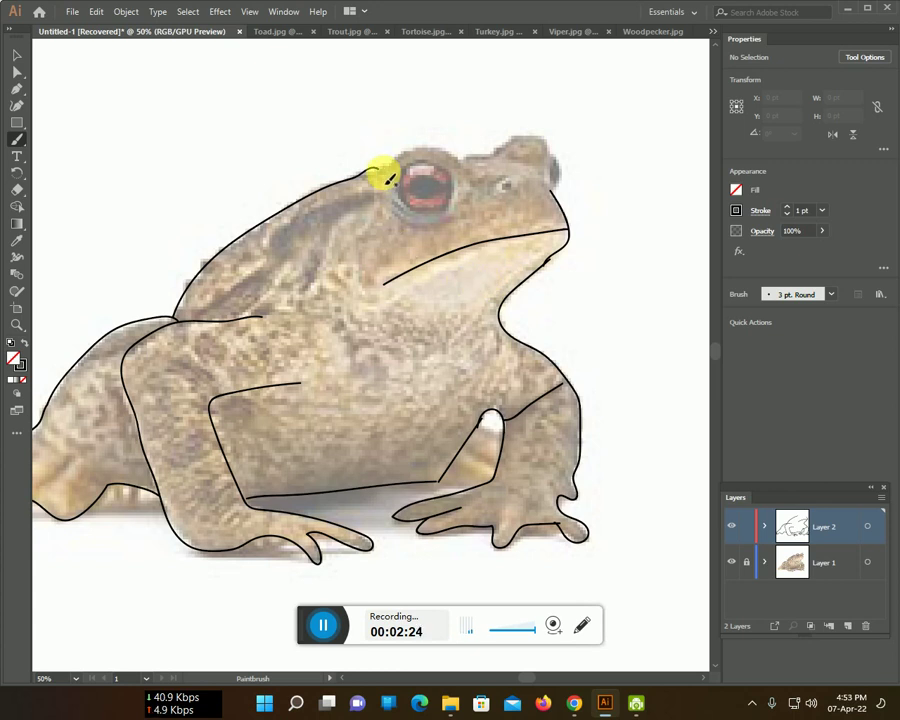
{"action": "mouse_move", "coordinate": [378, 177]}
{"action": "left_mouse_down"}
{"action": "mouse_move", "coordinate": [414, 152]}
{"action": "mouse_move", "coordinate": [450, 156]}
{"action": "mouse_move", "coordinate": [462, 172]}
{"action": "mouse_move", "coordinate": [548, 146]}
{"action": "mouse_move", "coordinate": [552, 180]}
{"action": "mouse_move", "coordinate": [559, 175]}
{"action": "mouse_move", "coordinate": [552, 191]}
{"action": "mouse_move", "coordinate": [504, 186]}
{"action": "left_mouse_up"}
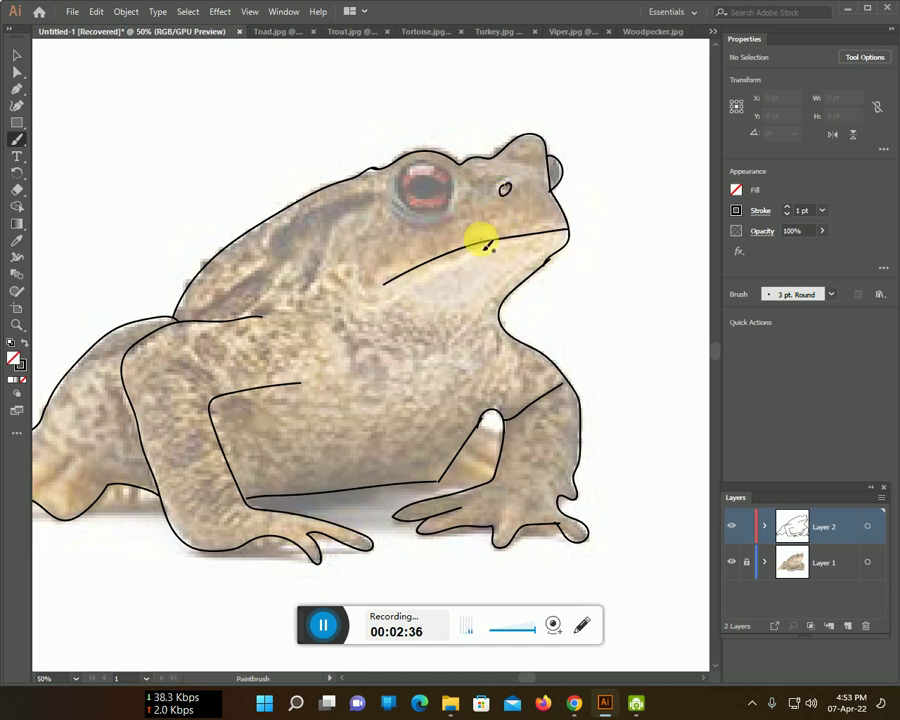
{"action": "mouse_move", "coordinate": [392, 170]}
{"action": "left_mouse_down"}
{"action": "mouse_move", "coordinate": [382, 195]}
{"action": "mouse_move", "coordinate": [388, 215]}
{"action": "mouse_move", "coordinate": [412, 225]}
{"action": "mouse_move", "coordinate": [458, 200]}
{"action": "mouse_move", "coordinate": [456, 170]}
{"action": "left_mouse_up"}
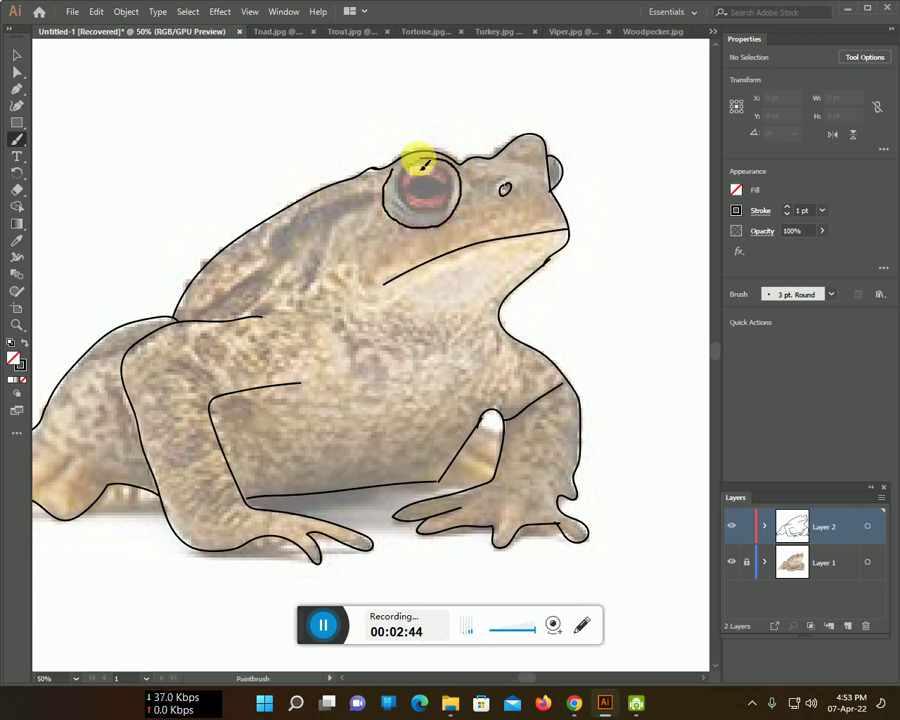
{"action": "left_click_drag", "start_coordinate": [388, 177], "coordinate": [410, 172]}
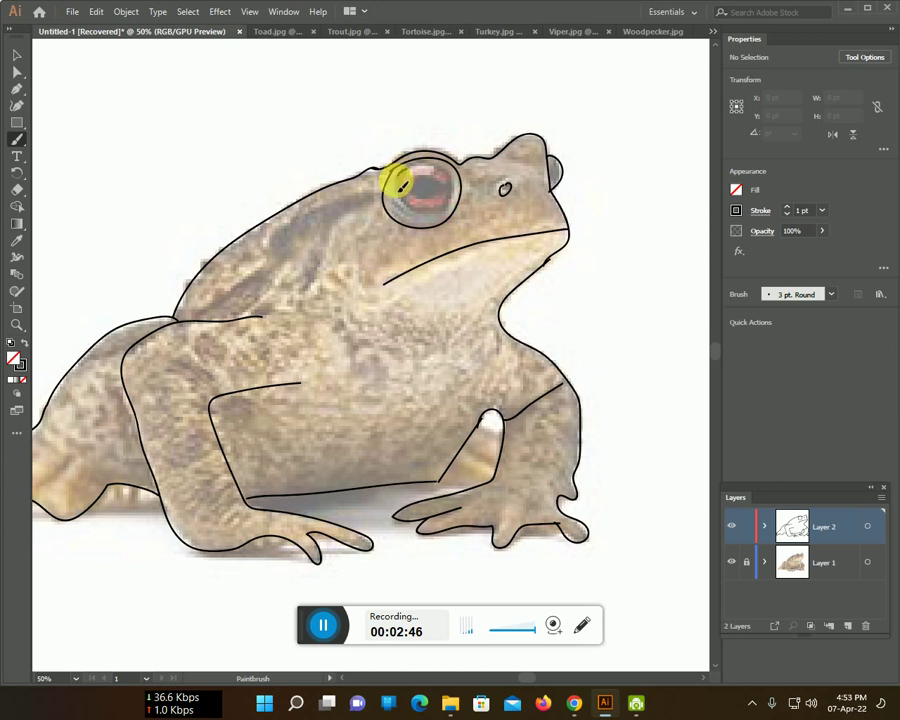
{"action": "mouse_move", "coordinate": [432, 212]}
{"action": "left_mouse_down"}
{"action": "mouse_move", "coordinate": [452, 197]}
{"action": "mouse_move", "coordinate": [450, 183]}
{"action": "mouse_move", "coordinate": [441, 175]}
{"action": "mouse_move", "coordinate": [402, 181]}
{"action": "left_mouse_up"}
Add detail lines along the toad's back and mark the hind foot.
{"action": "mouse_move", "coordinate": [190, 320]}
{"action": "left_mouse_down"}
{"action": "mouse_move", "coordinate": [186, 314]}
{"action": "mouse_move", "coordinate": [273, 272]}
{"action": "left_mouse_up"}
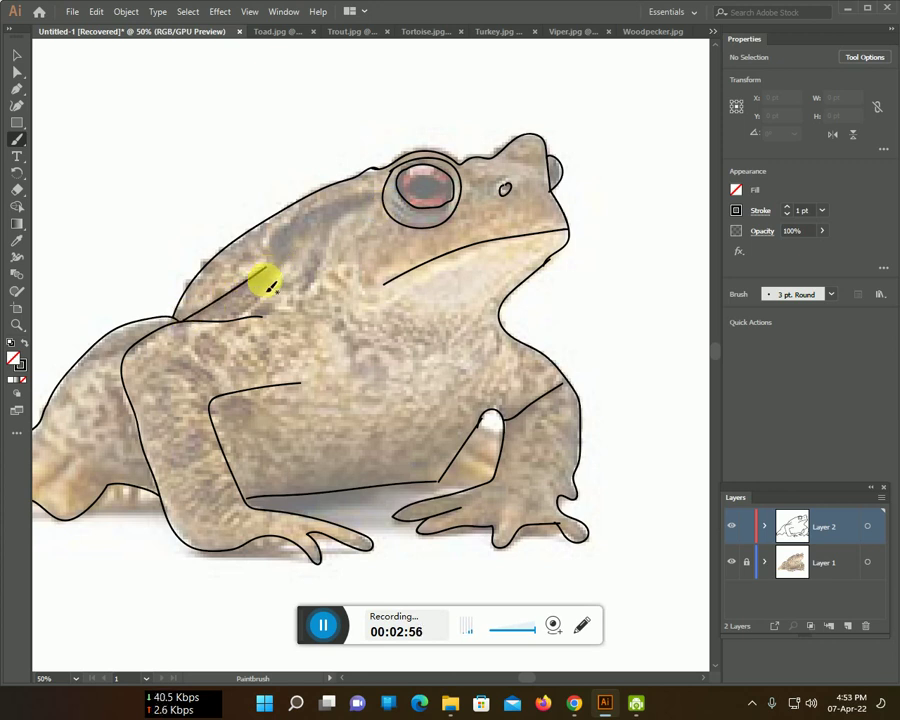
{"action": "left_click_drag", "start_coordinate": [270, 291], "coordinate": [428, 268]}
{"action": "left_click_drag", "start_coordinate": [523, 185], "coordinate": [440, 221]}
{"action": "mouse_move", "coordinate": [228, 455]}
{"action": "left_mouse_down"}
{"action": "mouse_move", "coordinate": [201, 476]}
{"action": "mouse_move", "coordinate": [145, 490]}
{"action": "mouse_move", "coordinate": [176, 448]}
{"action": "left_mouse_up"}
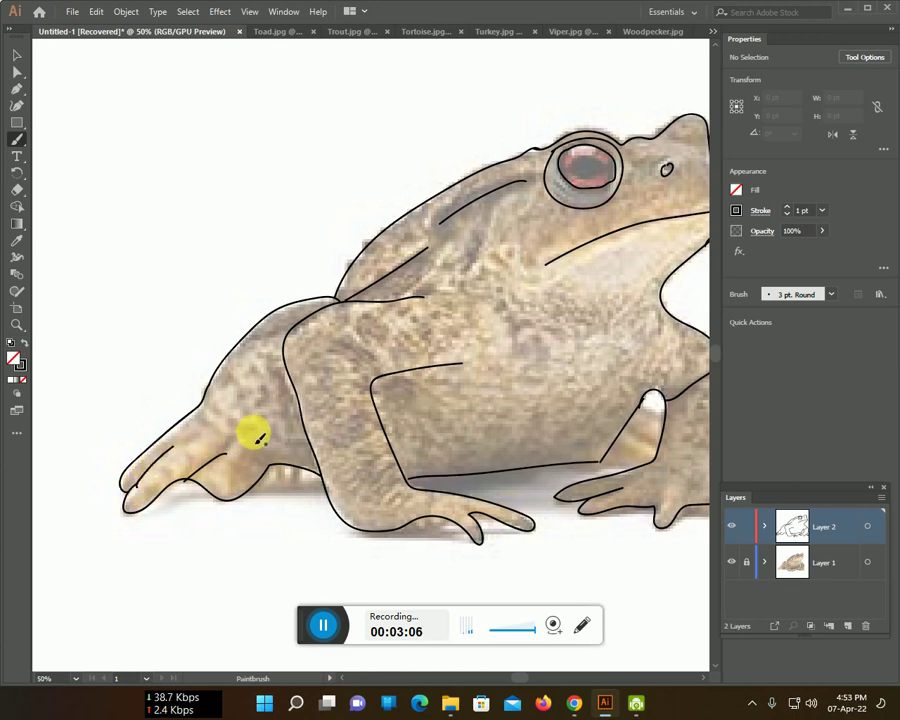
Draw a line across the hind leg and trace a toe on the front foot.
{"action": "left_click_drag", "start_coordinate": [416, 440], "coordinate": [246, 388]}
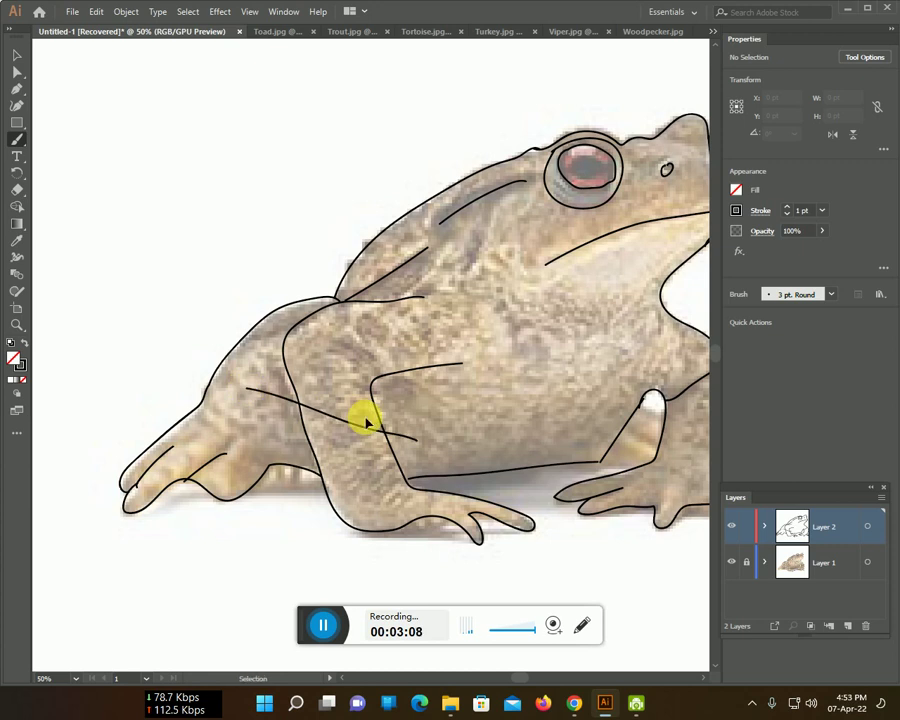
{"action": "left_click_drag", "start_coordinate": [442, 458], "coordinate": [200, 346]}
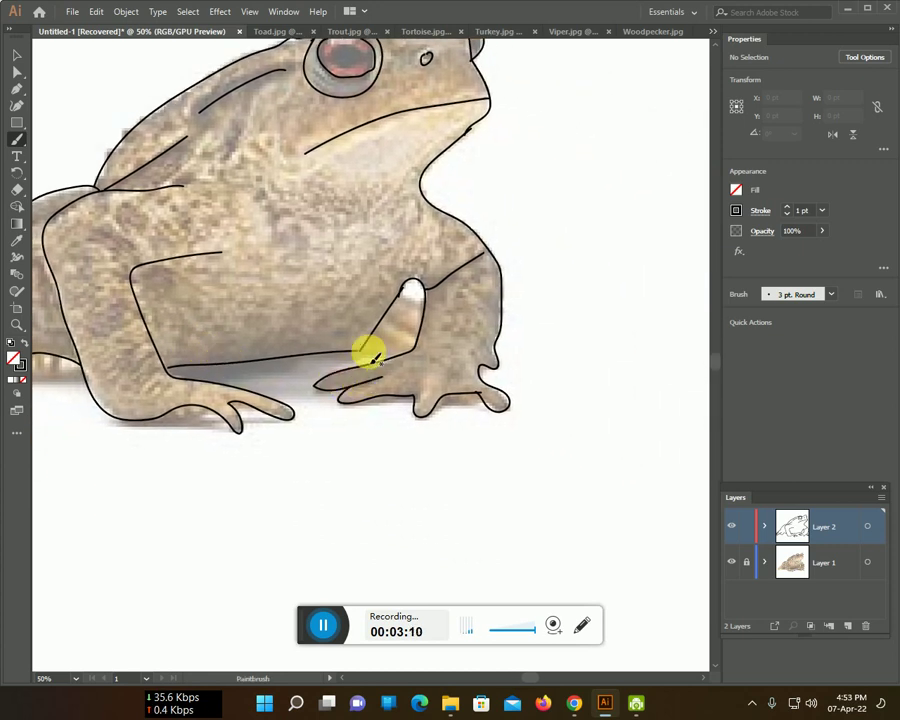
{"action": "mouse_move", "coordinate": [370, 358]}
{"action": "left_mouse_down"}
{"action": "mouse_move", "coordinate": [400, 340]}
{"action": "mouse_move", "coordinate": [408, 303]}
{"action": "mouse_move", "coordinate": [395, 336]}
{"action": "mouse_move", "coordinate": [405, 333]}
{"action": "left_mouse_up"}
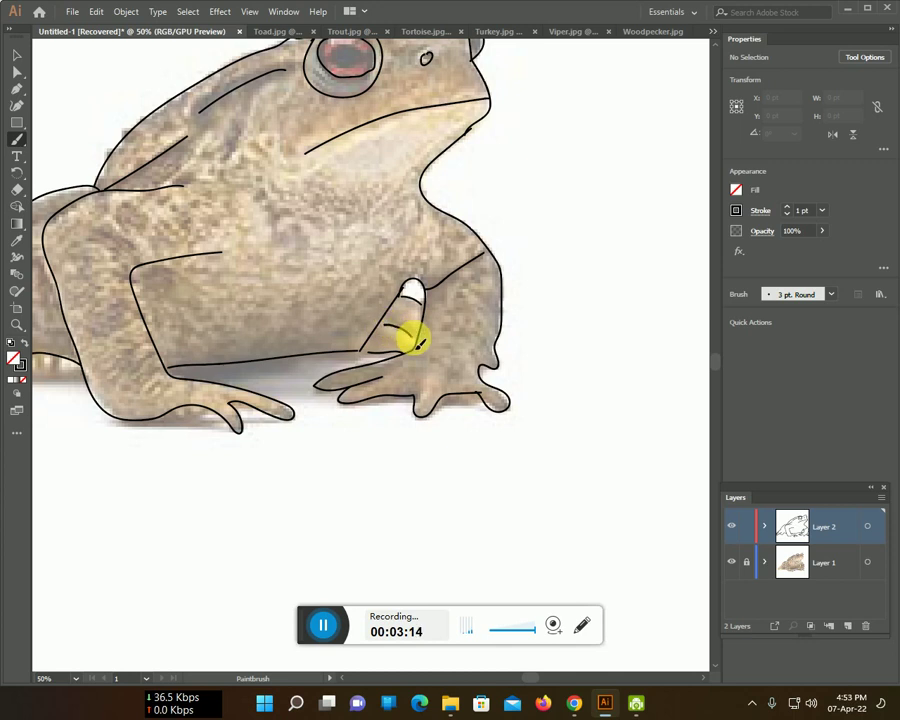
{"action": "scroll", "coordinate": [420, 345], "scroll_direction": "down", "scroll_amount": 1}
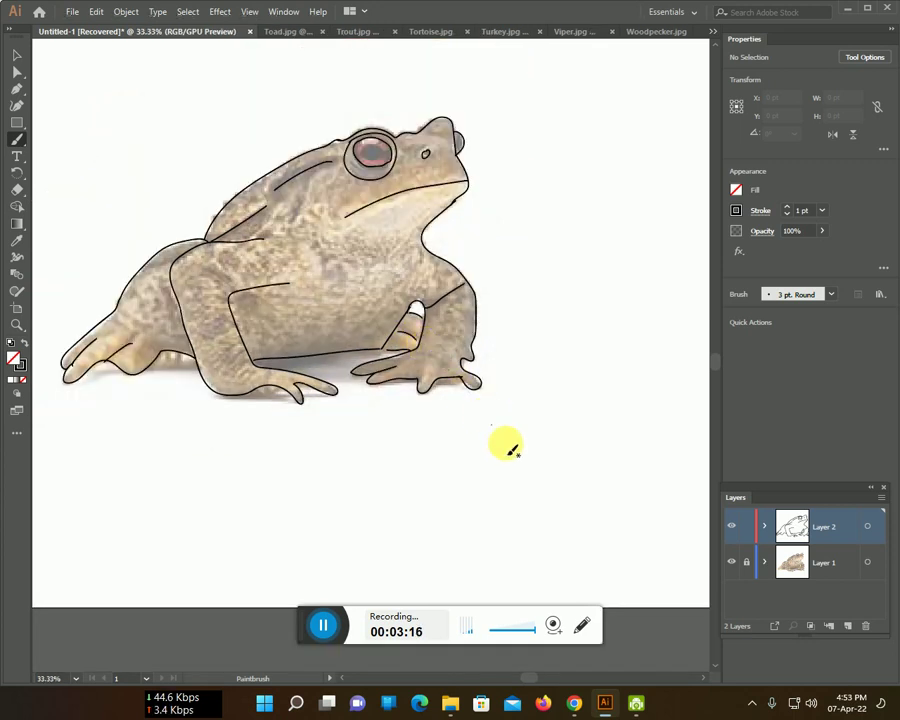
Hide the Layer 1 photo and paint a shoulder line down the toad's body.
{"action": "left_click", "coordinate": [732, 563]}
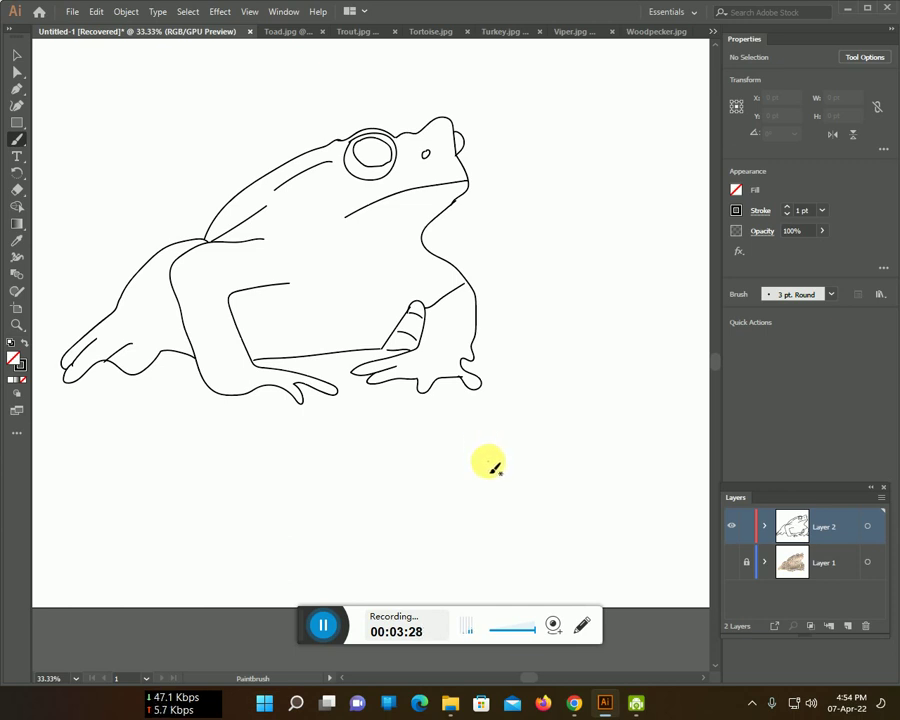
{"action": "left_click_drag", "start_coordinate": [334, 231], "coordinate": [256, 356]}
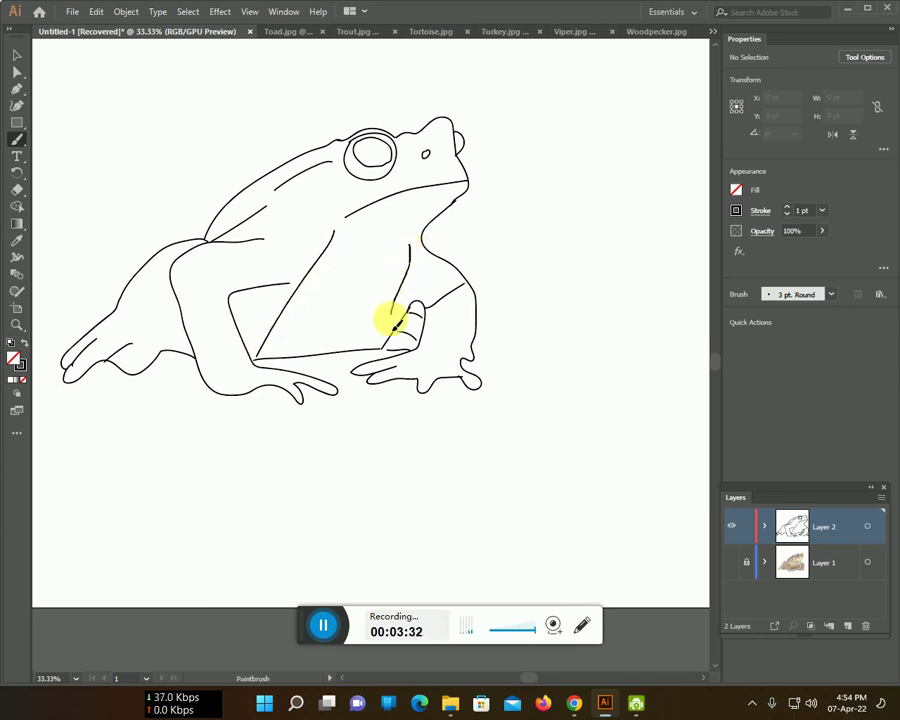